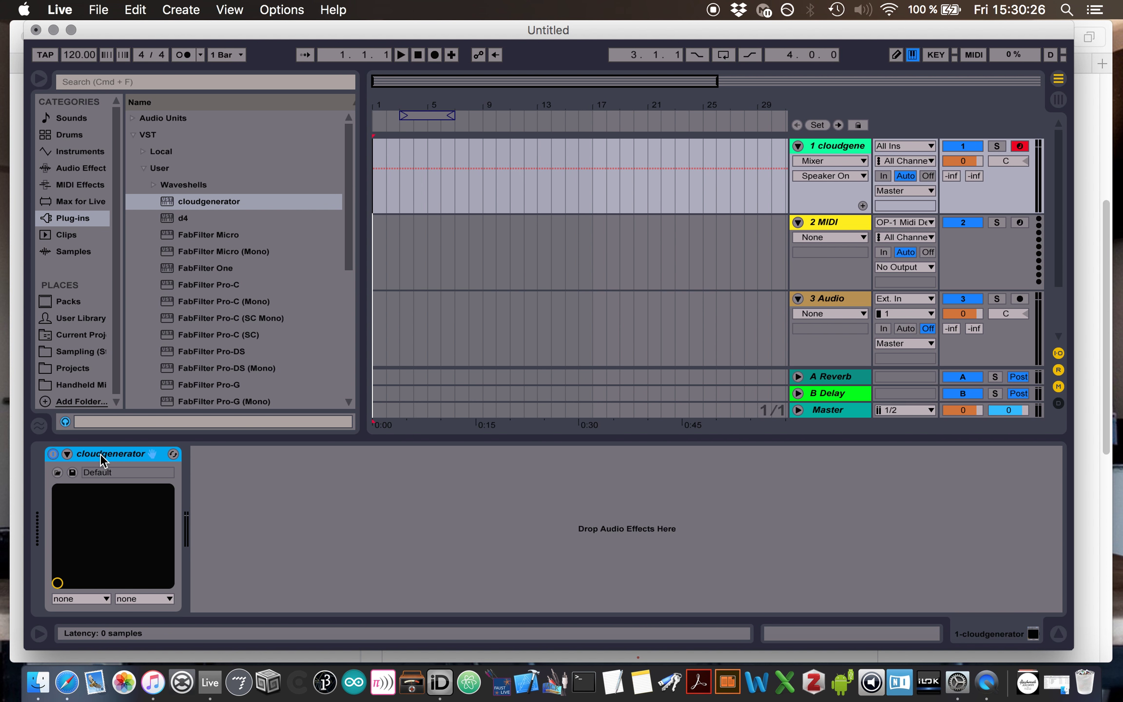
Show the cloudgenerator device's parameters and set Spread to 0.00
left_click(67, 454)
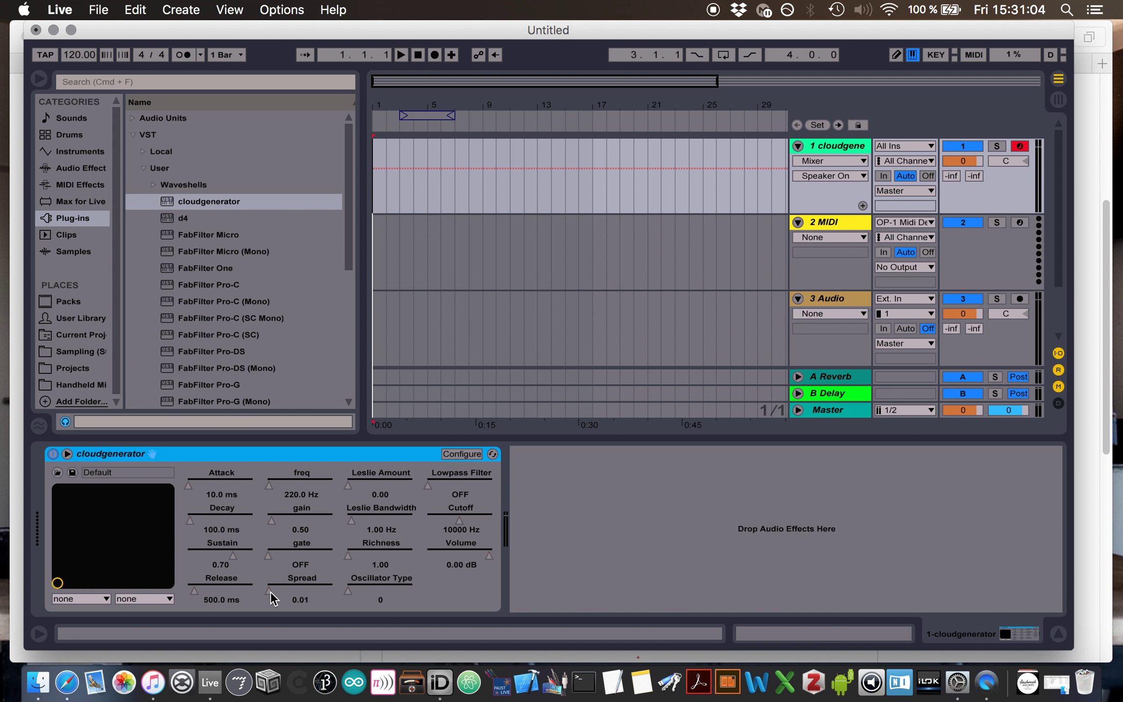
mouse_move(271, 592)
left_mouse_down()
mouse_move(270, 554)
mouse_move(279, 586)
left_mouse_up()
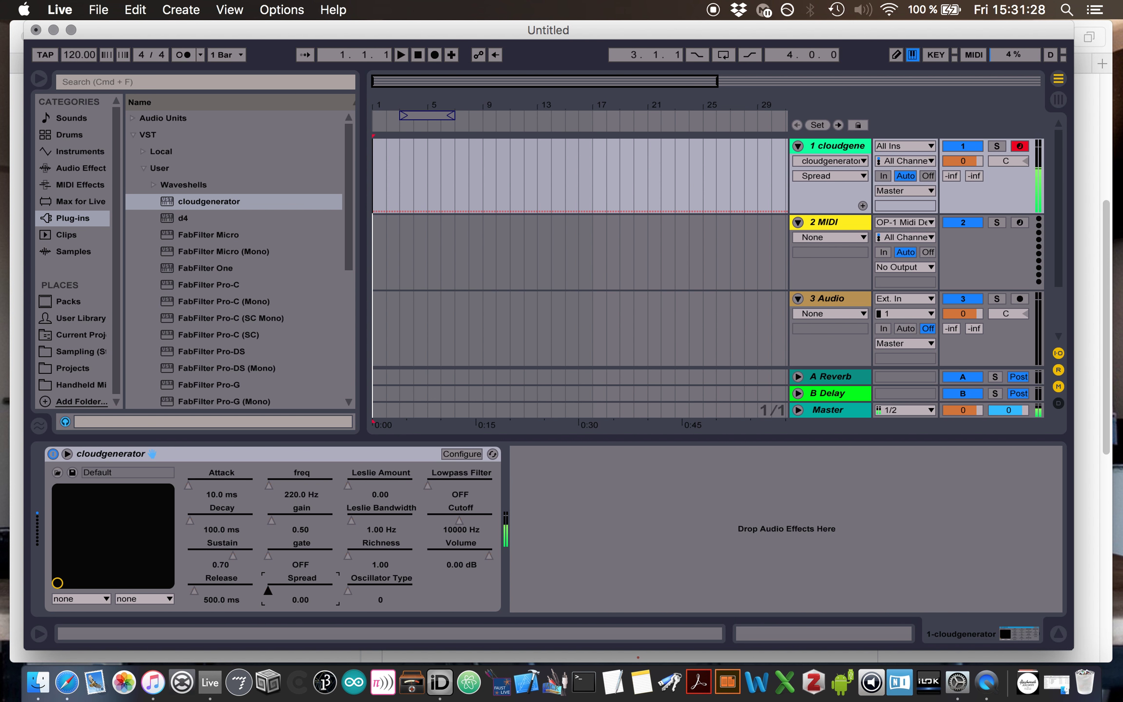
left_click(267, 585)
mouse_move(267, 586)
left_mouse_down()
mouse_move(266, 574)
mouse_move(266, 586)
left_mouse_up()
Try Spread values up to 1.00 with Oscillator Type 1, and return Spread to 0.00 and Oscillator Type to 0
left_click(347, 590)
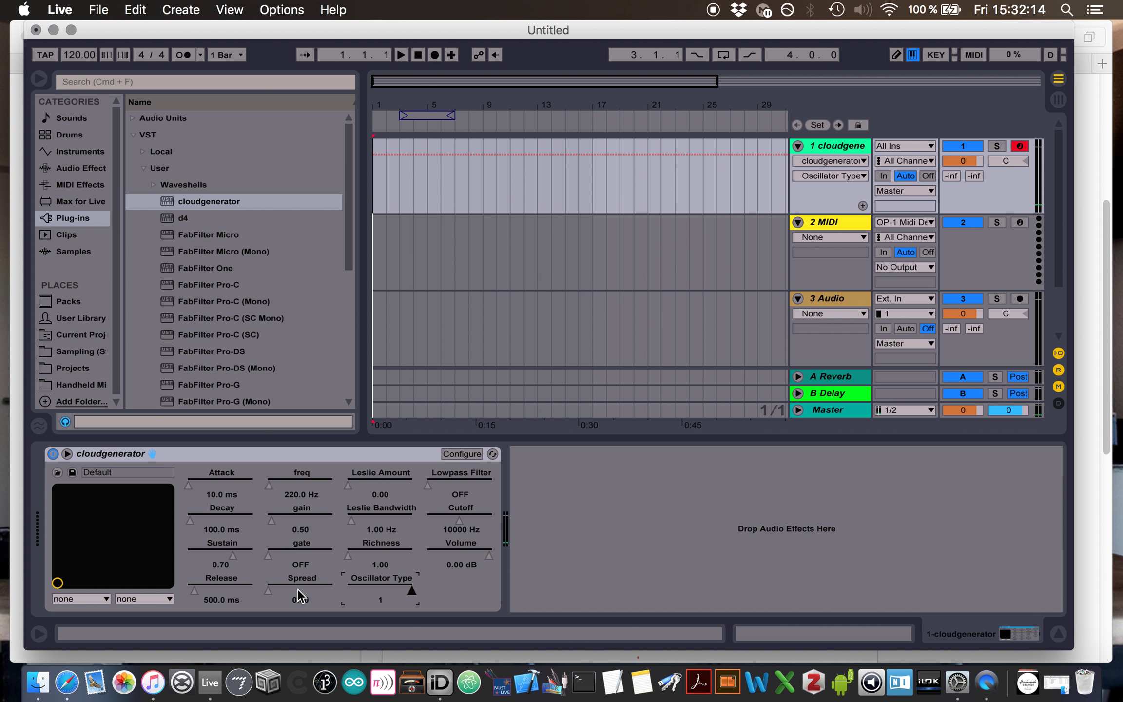
left_click(266, 586)
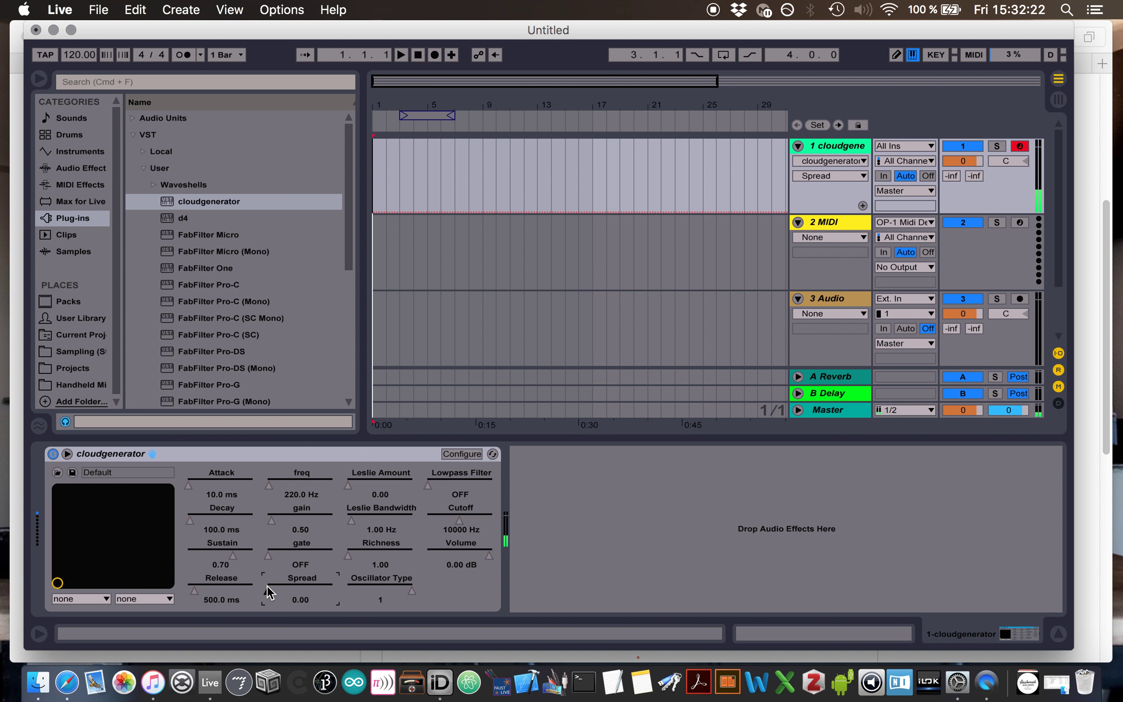
left_click_drag(267, 586, 266, 567)
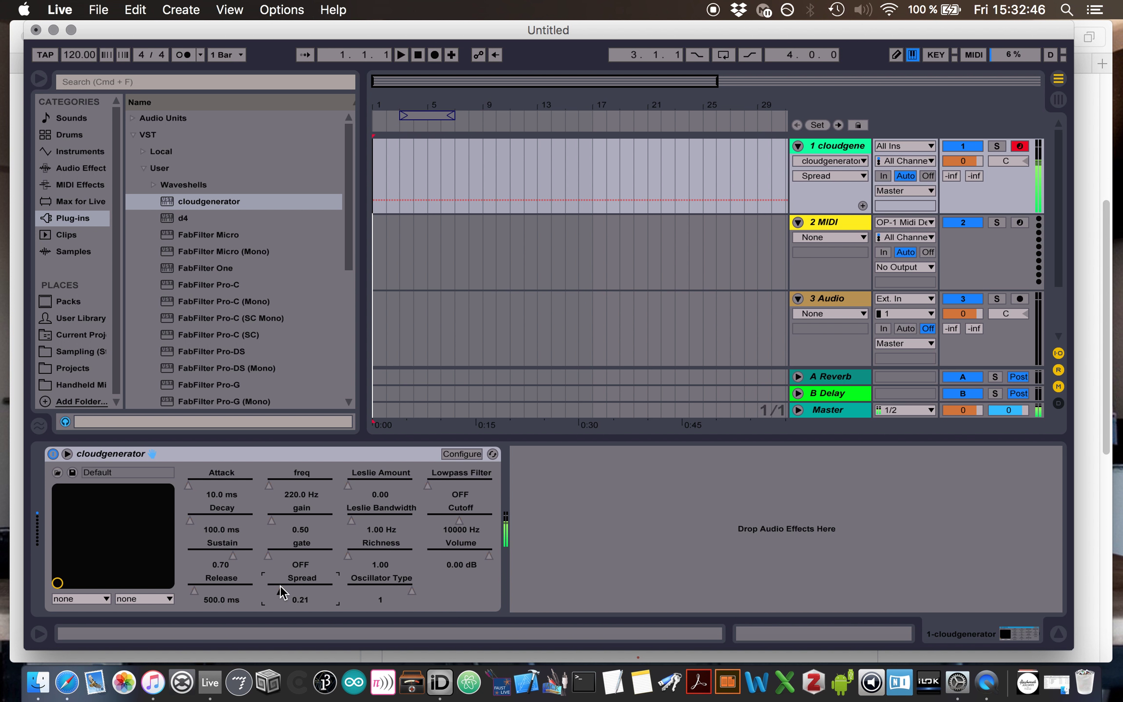
left_click_drag(281, 591, 331, 591)
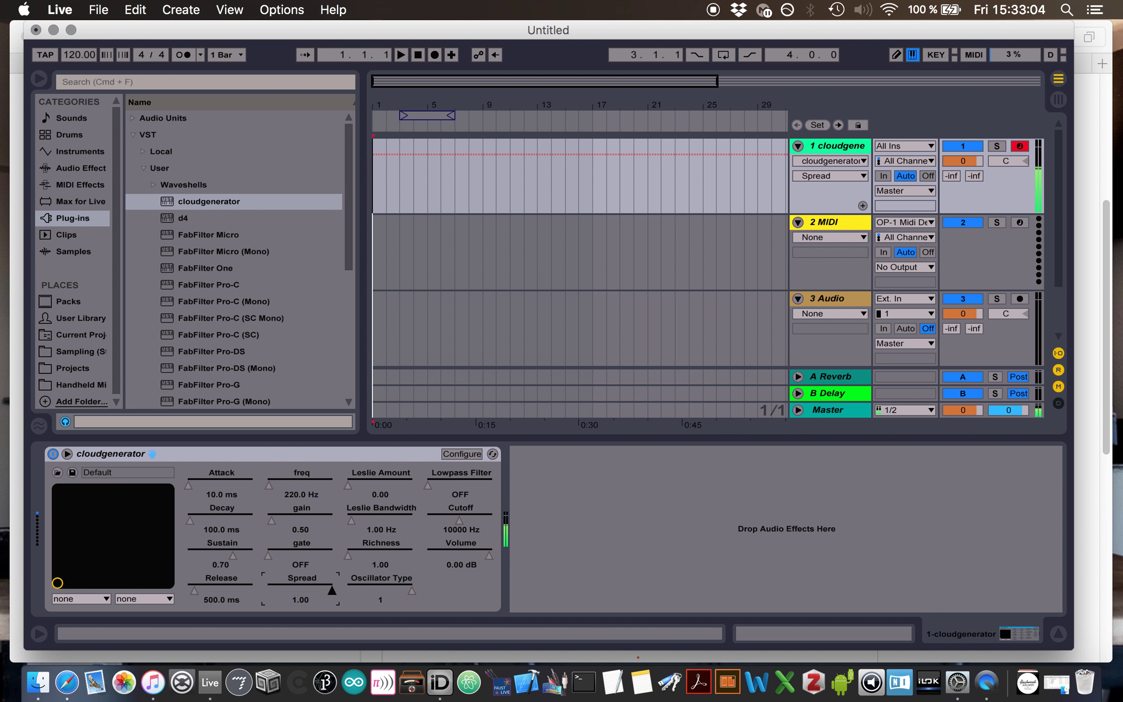
left_click_drag(332, 590, 268, 591)
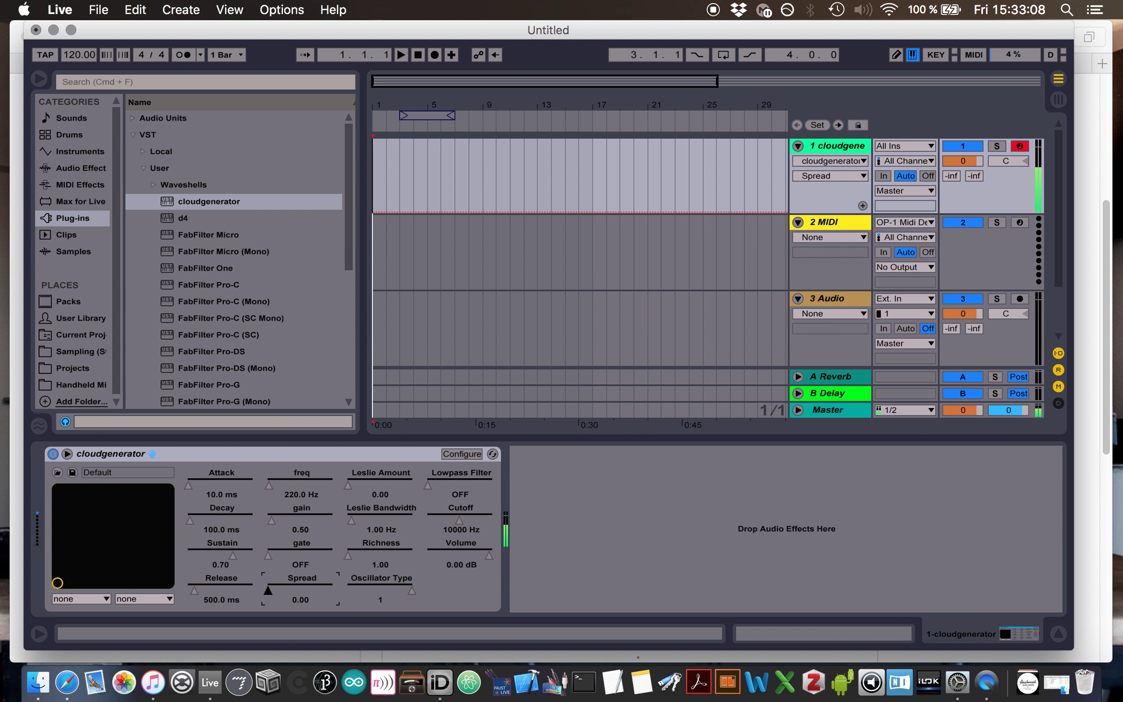
left_click(411, 591)
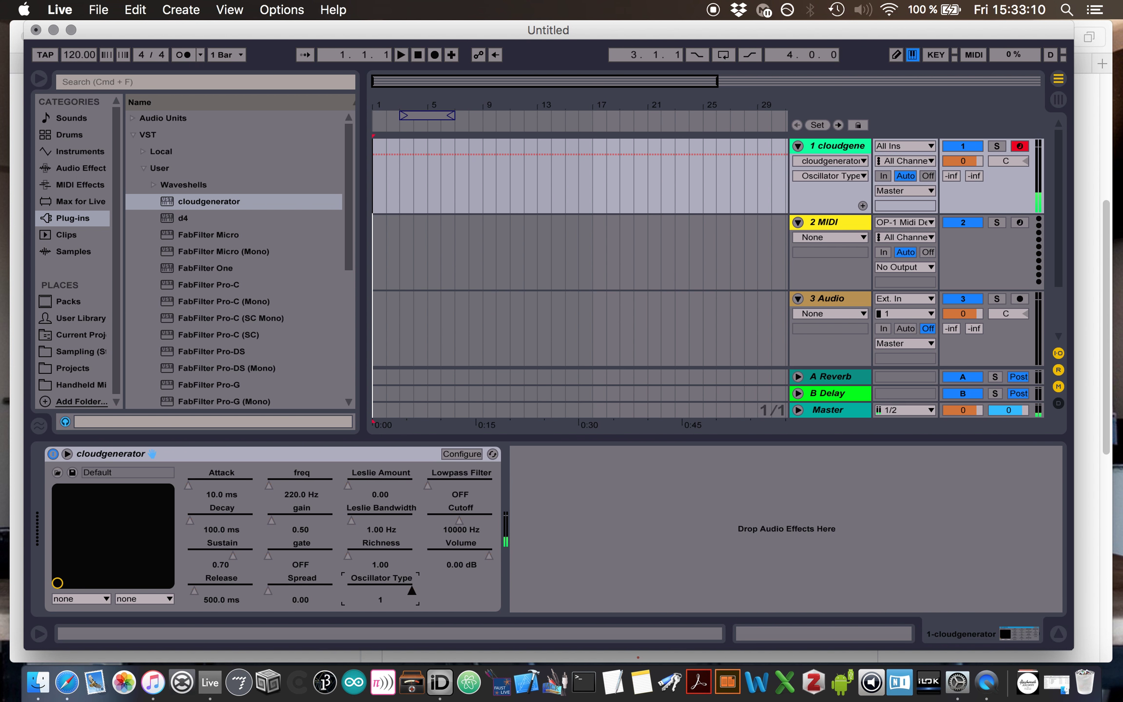
left_click_drag(411, 591, 347, 588)
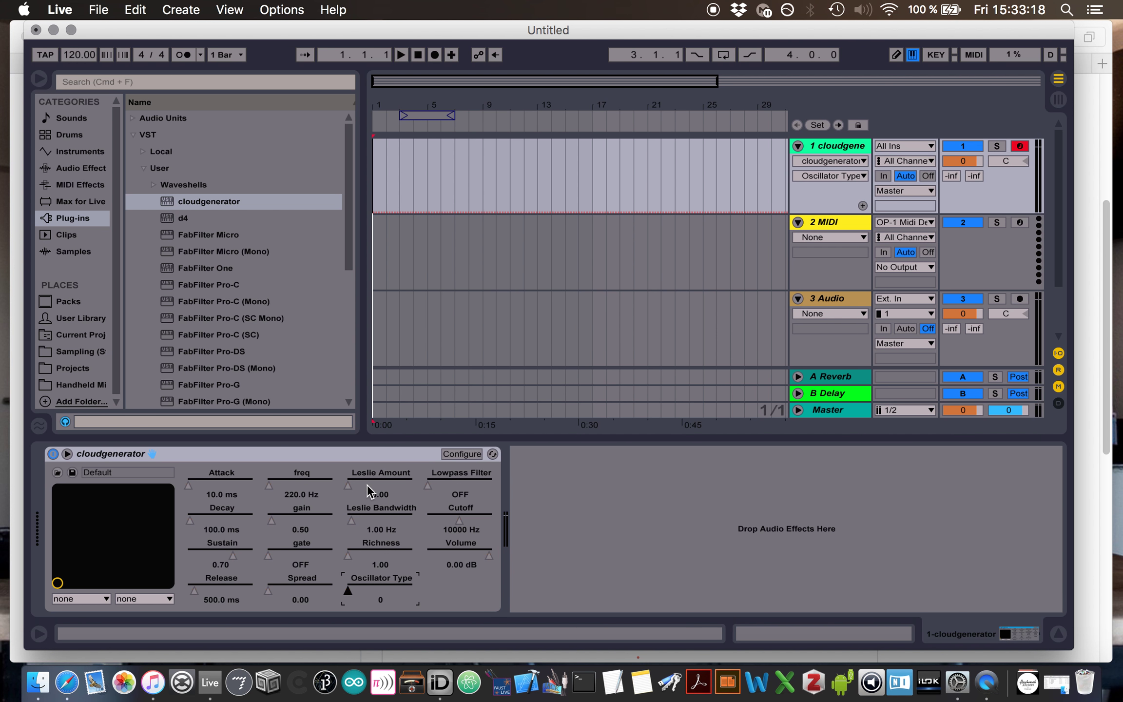
Try Leslie Amount 0.99 with Leslie Bandwidth up to 18.08 Hz, and bring the bandwidth to 0.01 Hz and the amount to 0.00
mouse_move(359, 485)
left_mouse_down()
mouse_move(359, 423)
mouse_move(410, 481)
left_mouse_up()
left_click_drag(351, 522, 351, 457)
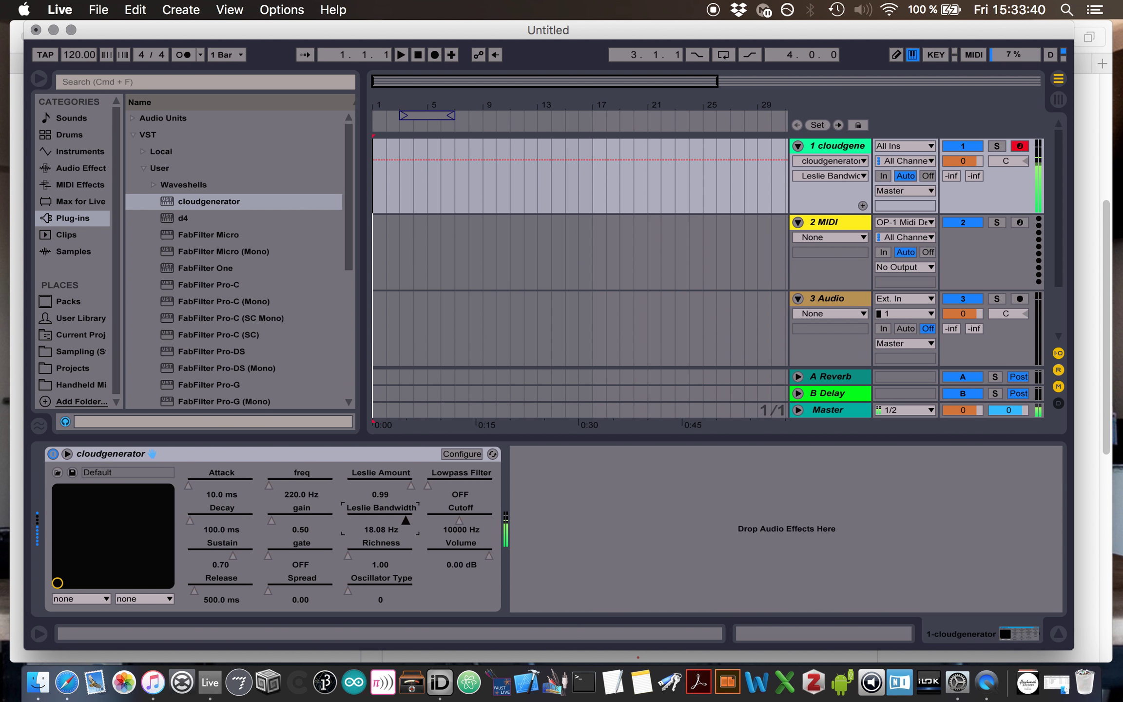
left_click_drag(406, 521, 384, 520)
left_click_drag(376, 521, 347, 516)
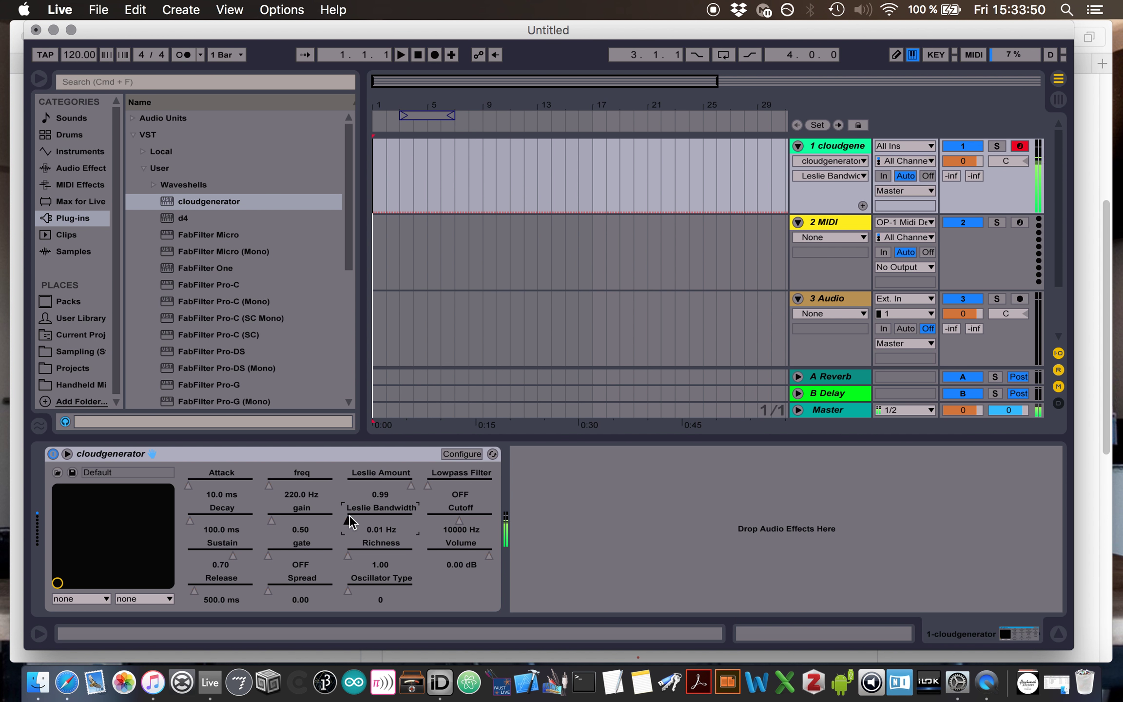
left_click_drag(411, 485, 346, 480)
Set Oscillator Type to 1 and raise Richness to 8.77
left_click(348, 552)
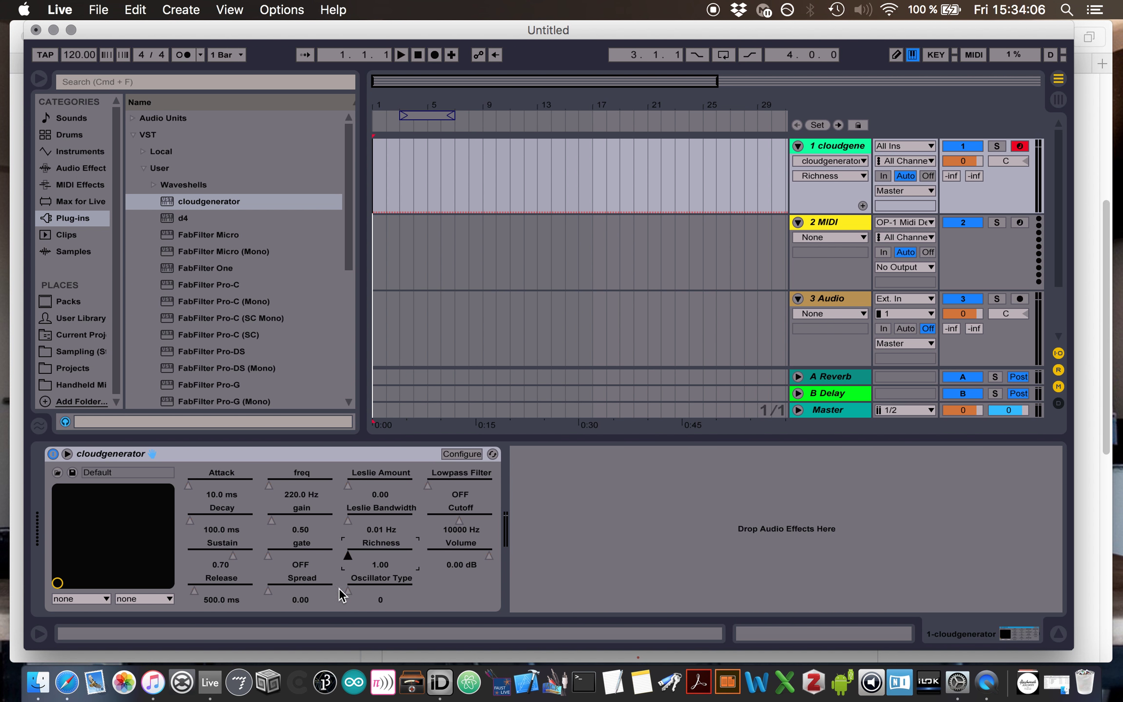
left_click_drag(350, 590, 410, 585)
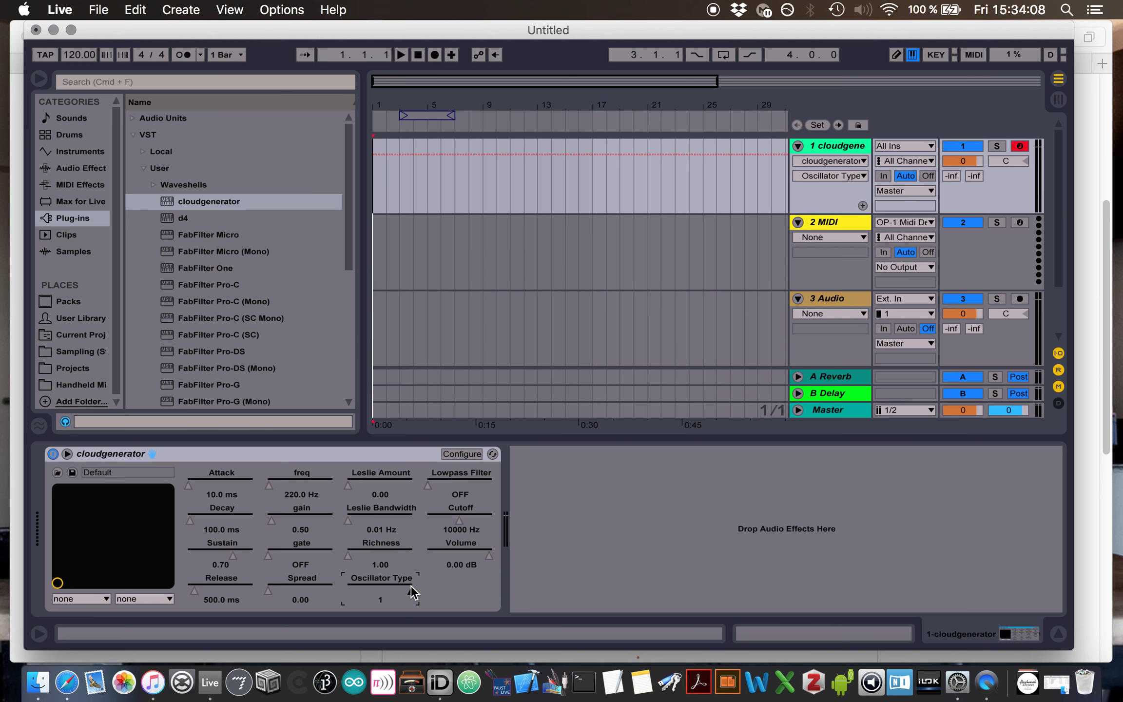
left_click_drag(351, 555, 351, 433)
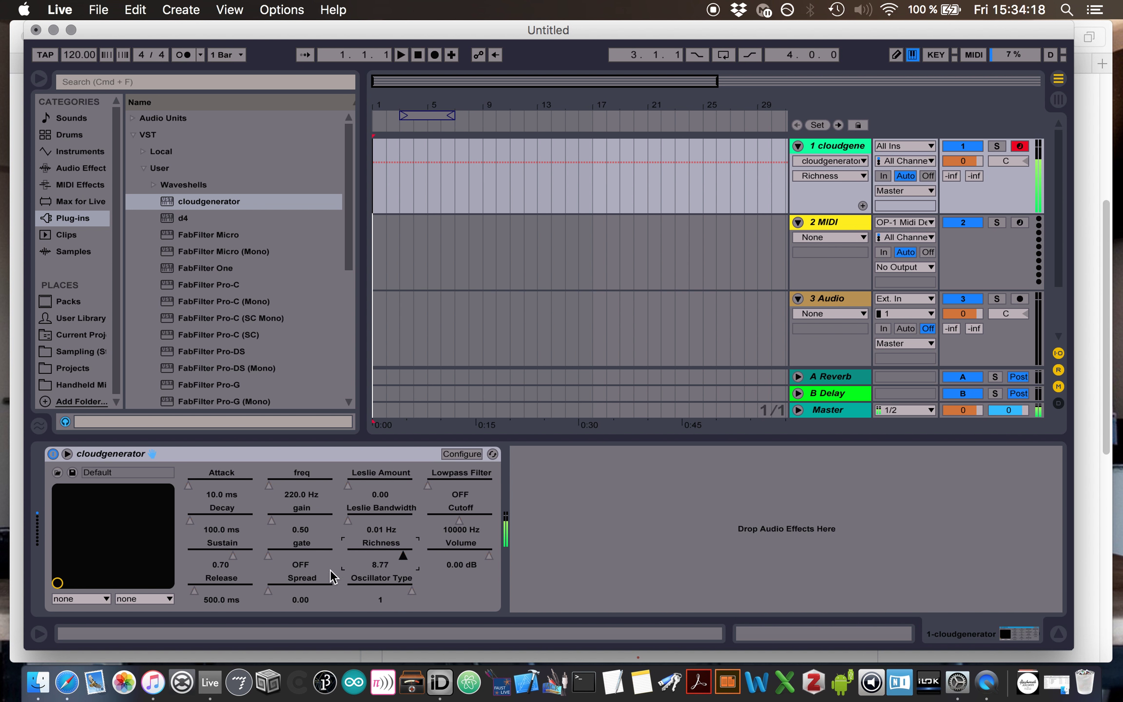
Sweep Spread to 0.40 and back to 0.00, and set Richness to 10.00
left_click_drag(270, 590, 270, 579)
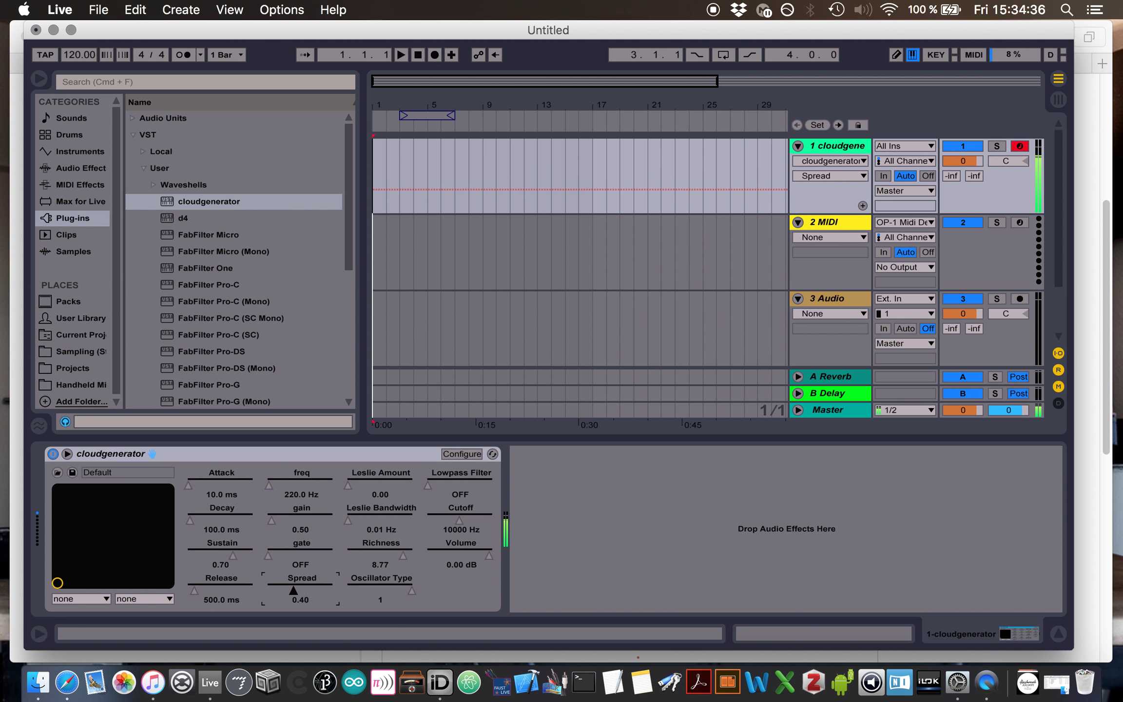
left_click_drag(281, 591, 267, 590)
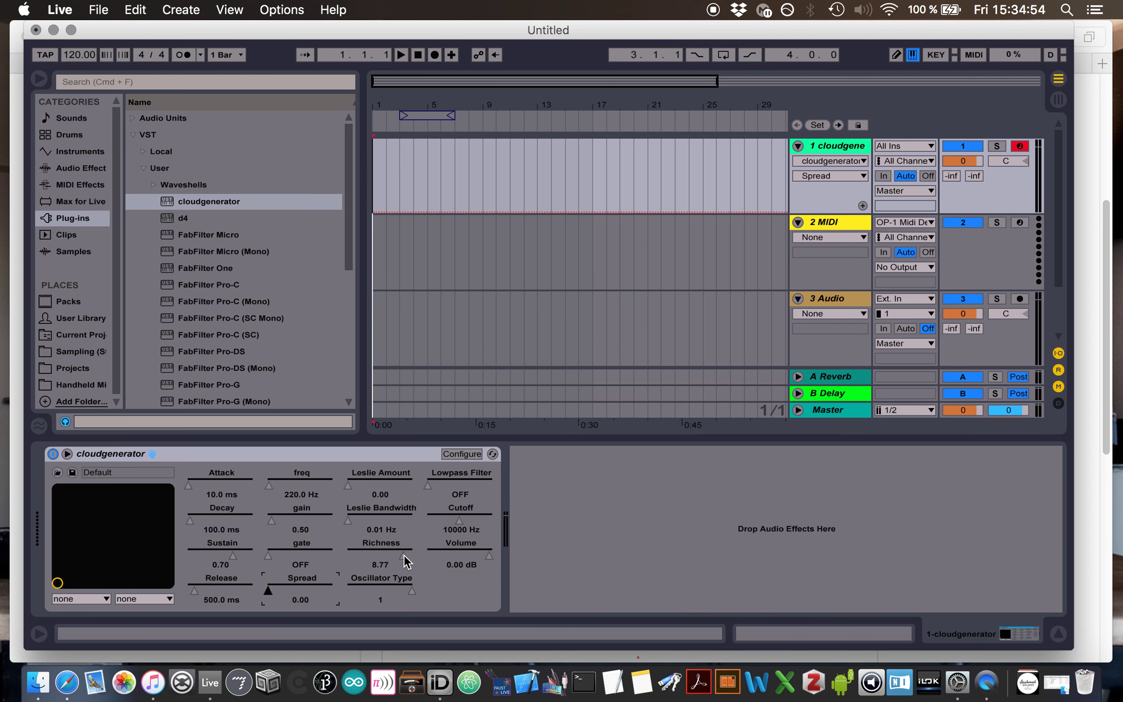
left_click_drag(404, 555, 346, 551)
left_click_drag(348, 552, 412, 553)
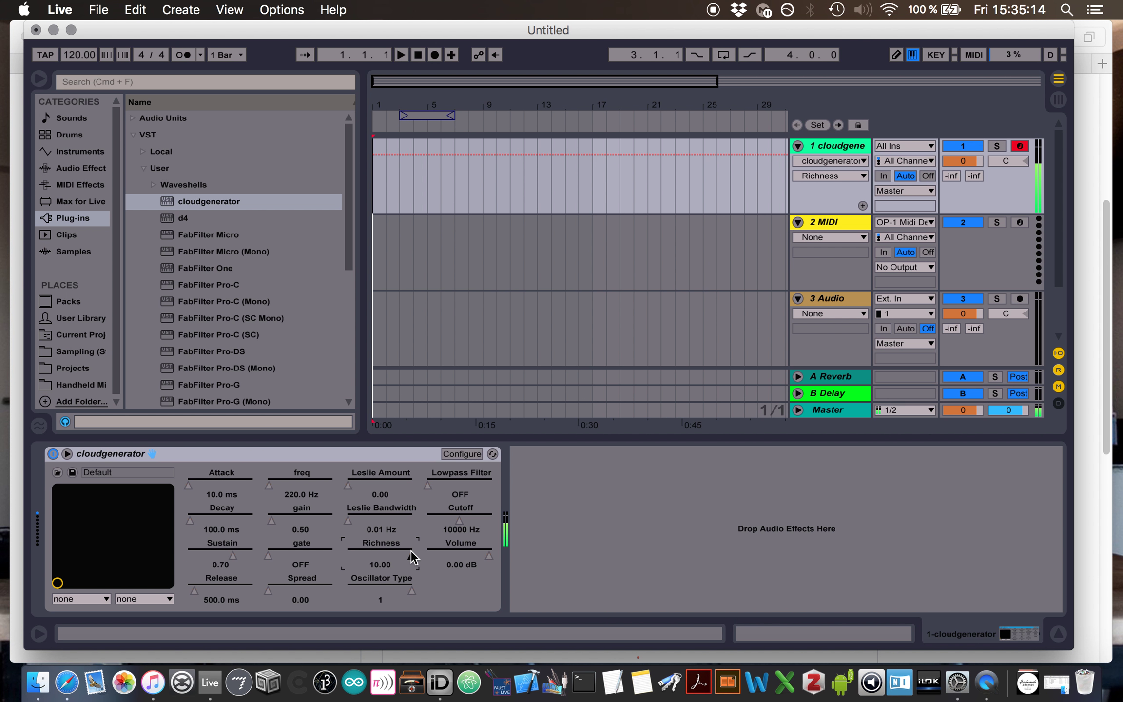
Turn on the Lowpass Filter with a 7957 Hz Cutoff, and set Oscillator Type to 0 with Spread at 0.08
mouse_move(433, 480)
left_mouse_down()
mouse_move(491, 485)
mouse_move(460, 519)
mouse_move(461, 545)
mouse_move(461, 510)
mouse_move(461, 525)
mouse_move(452, 515)
left_mouse_up()
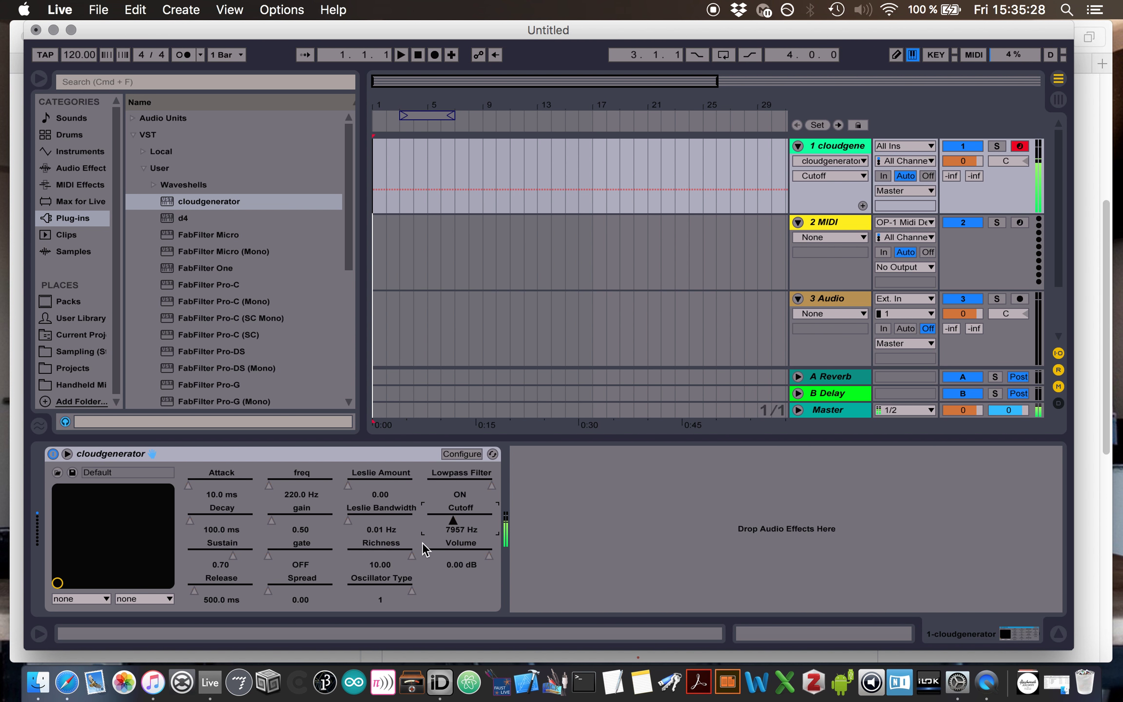
left_click_drag(410, 587, 347, 592)
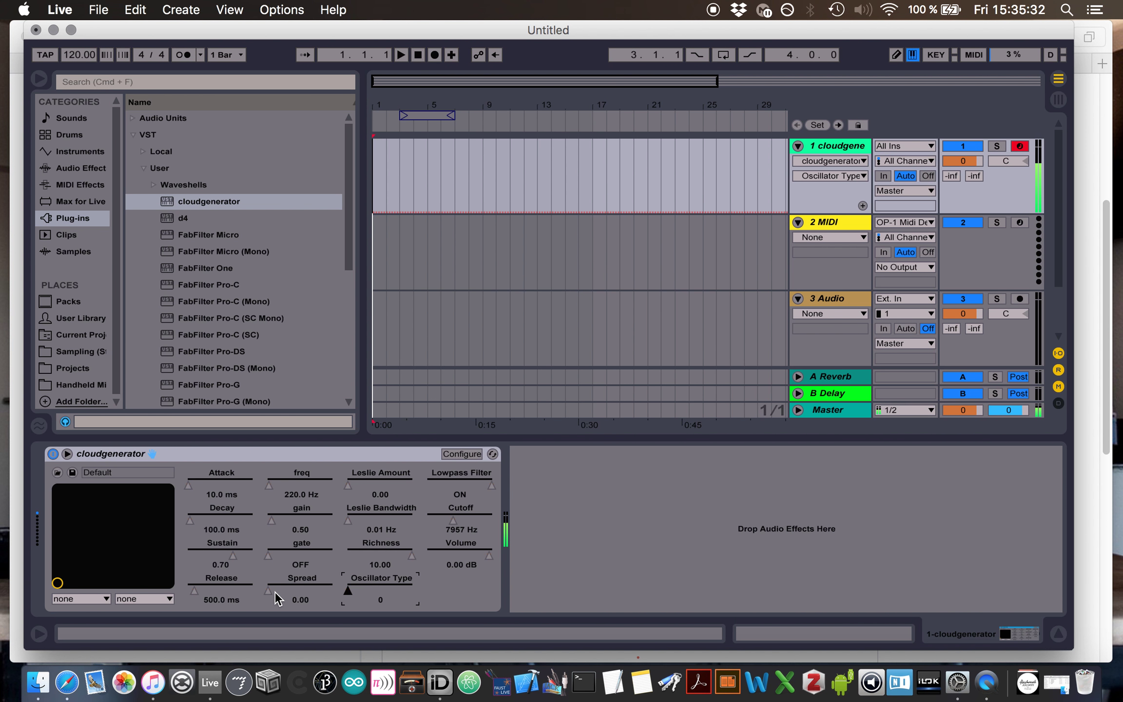
left_click_drag(267, 593, 272, 585)
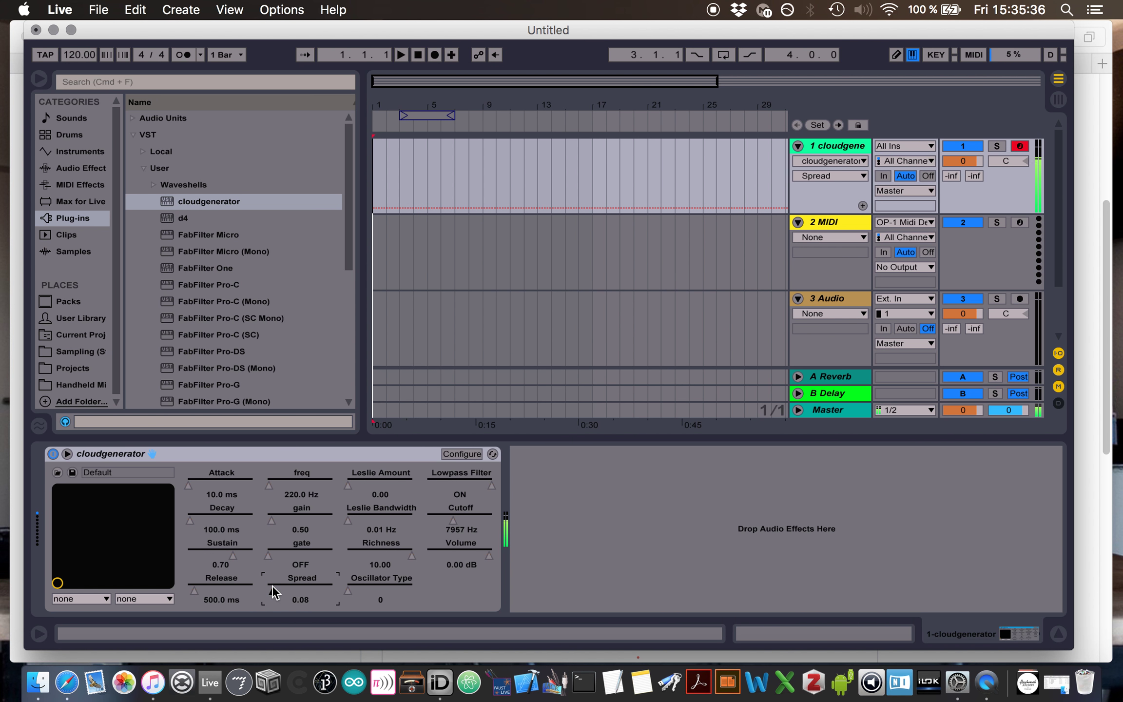
Sweep the Lowpass Filter's Cutoff up to 20000 Hz, down to about 10100 Hz and back to 20000 Hz
mouse_move(452, 520)
left_mouse_down()
mouse_move(452, 548)
mouse_move(452, 505)
mouse_move(457, 551)
mouse_move(470, 515)
left_mouse_up()
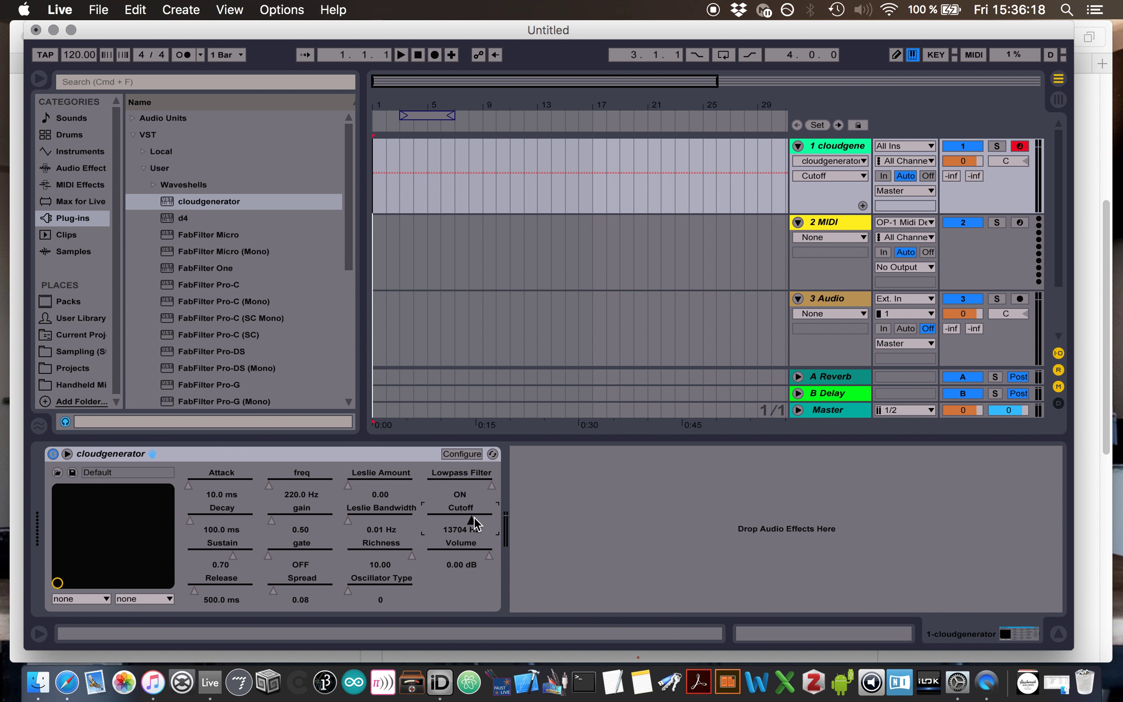
left_click_drag(474, 518, 493, 517)
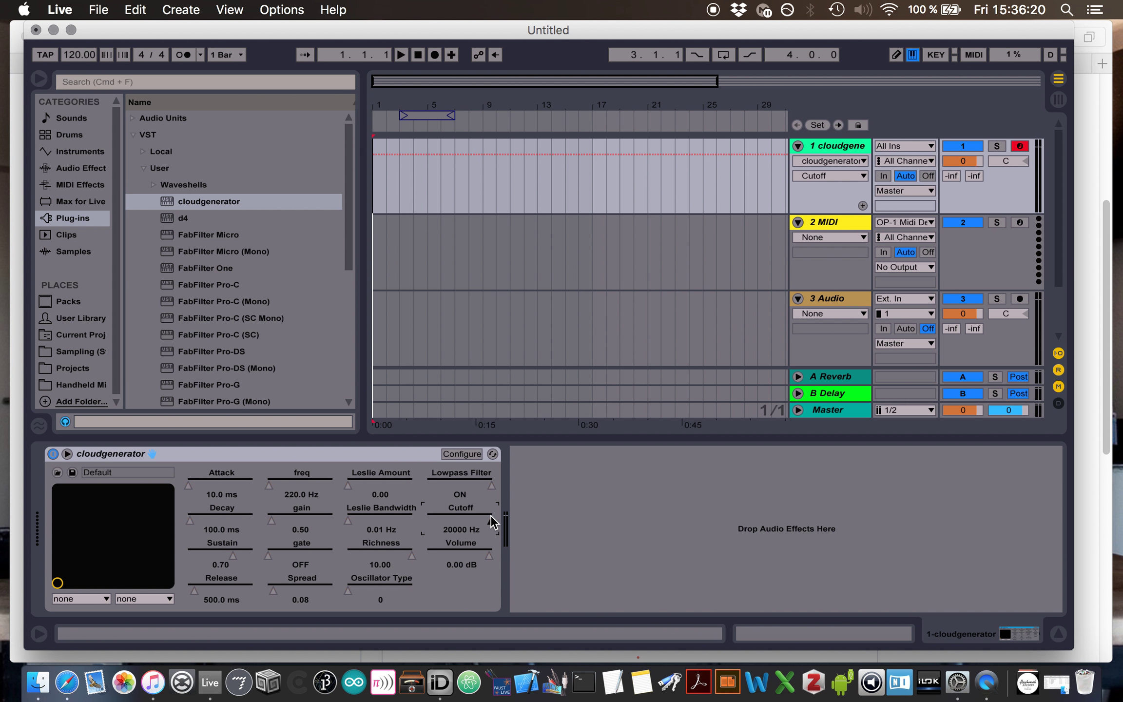
left_click_drag(491, 519, 459, 520)
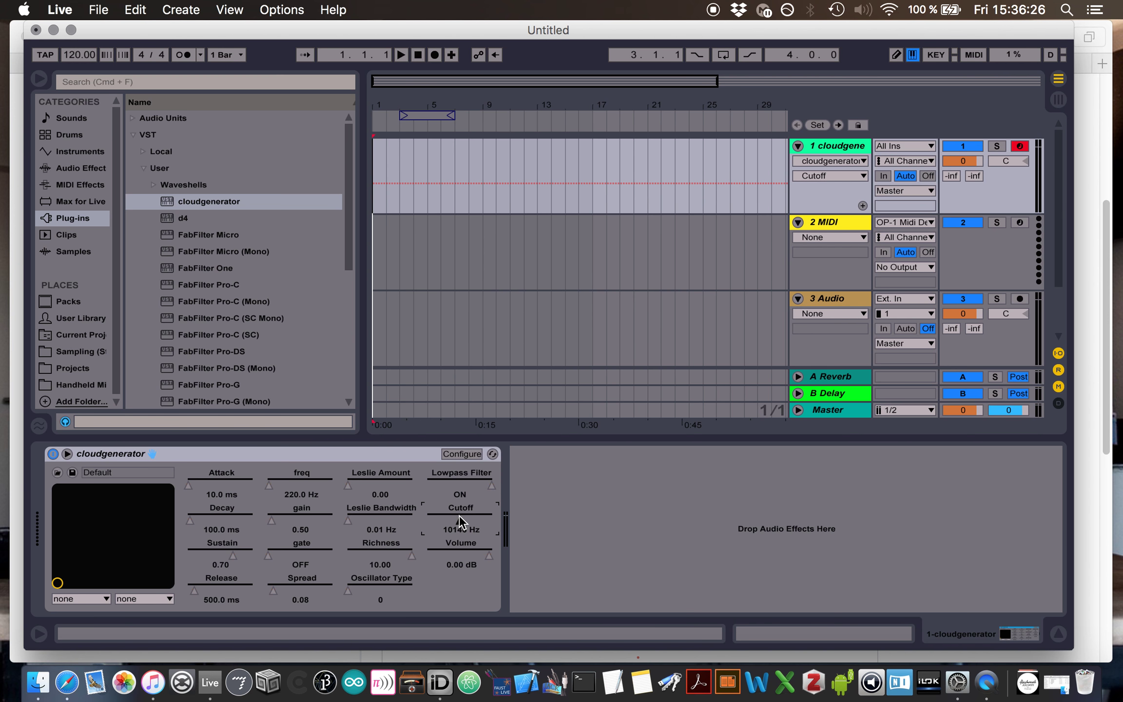
left_click_drag(460, 520, 460, 492)
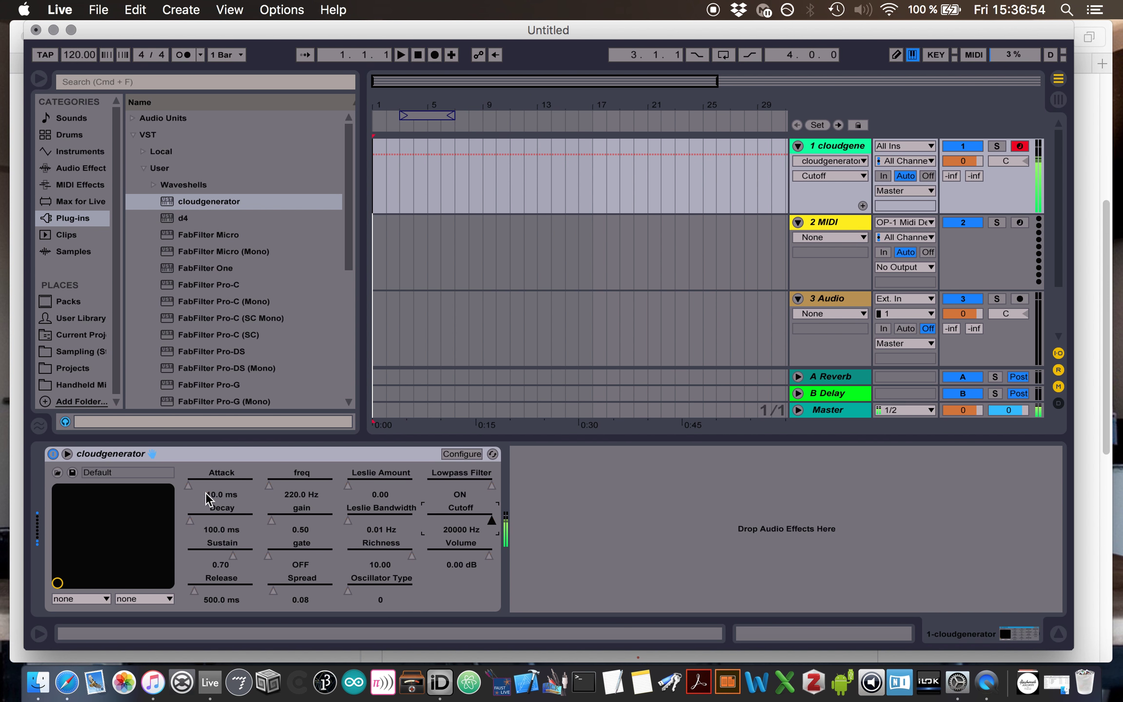
Shape the envelope with Attack 0.1 ms, Decay 781.6 ms, Sustain 0.60 and Release 1506.9 ms
mouse_move(205, 492)
left_mouse_down()
mouse_move(205, 453)
mouse_move(206, 507)
mouse_move(185, 498)
left_mouse_up()
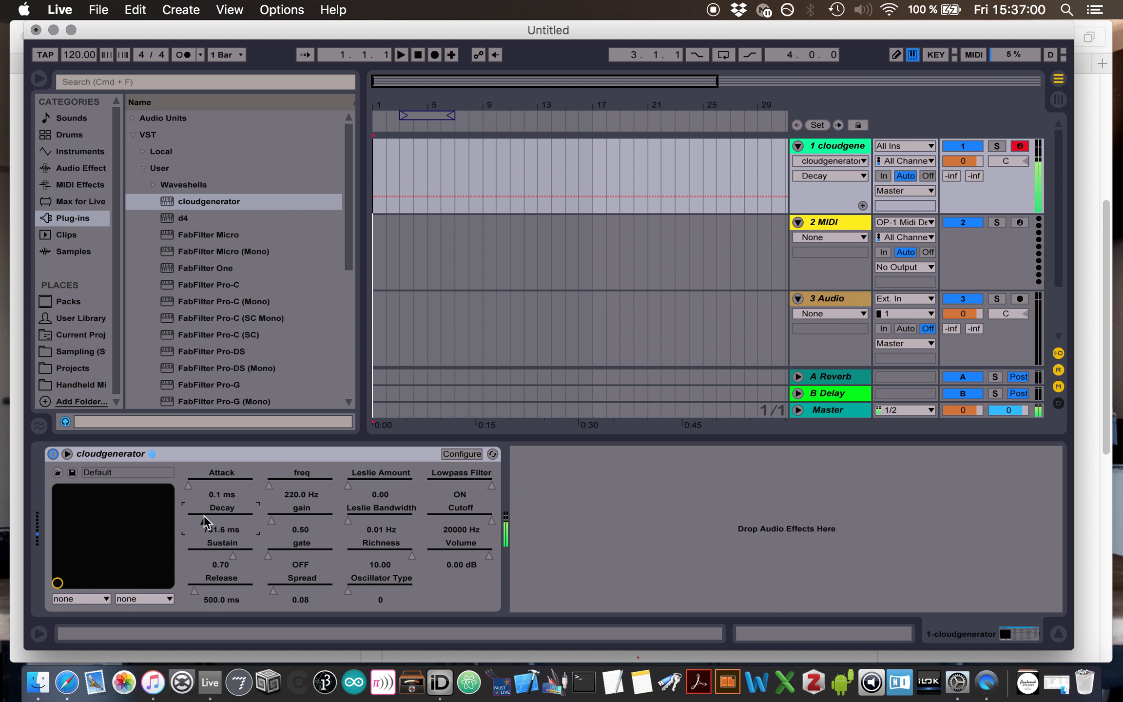
mouse_move(228, 555)
left_mouse_down()
mouse_move(226, 581)
mouse_move(226, 550)
left_mouse_up()
left_click_drag(195, 588, 195, 560)
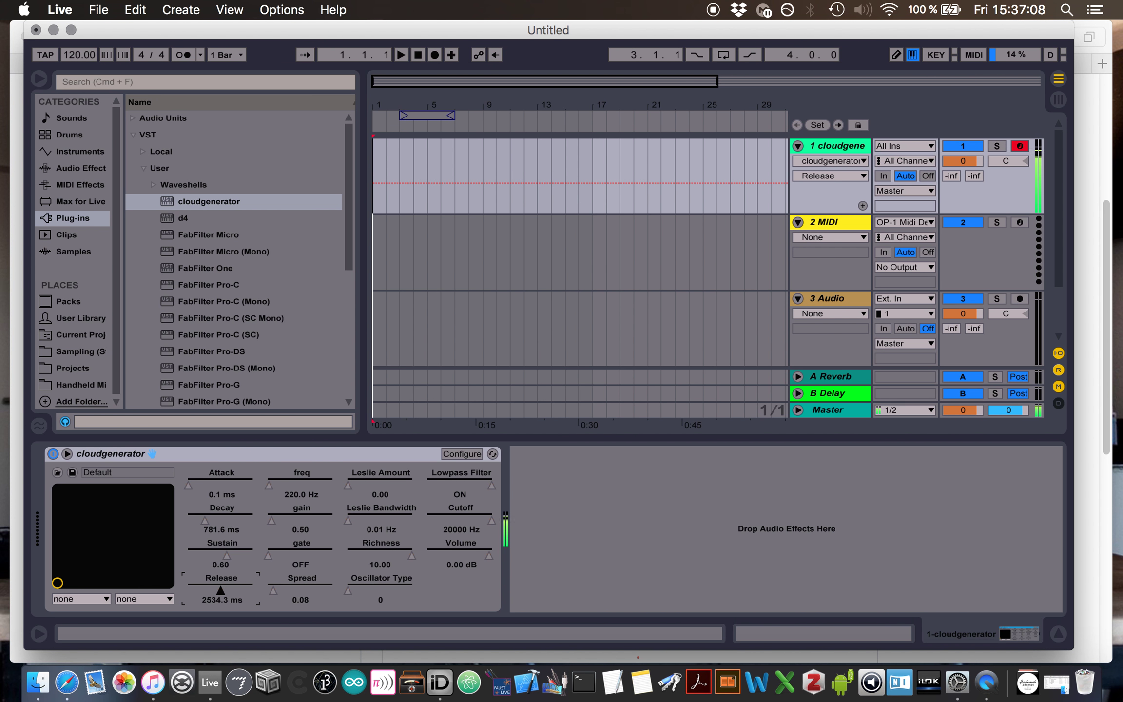
left_click_drag(221, 591, 206, 586)
left_click(273, 590)
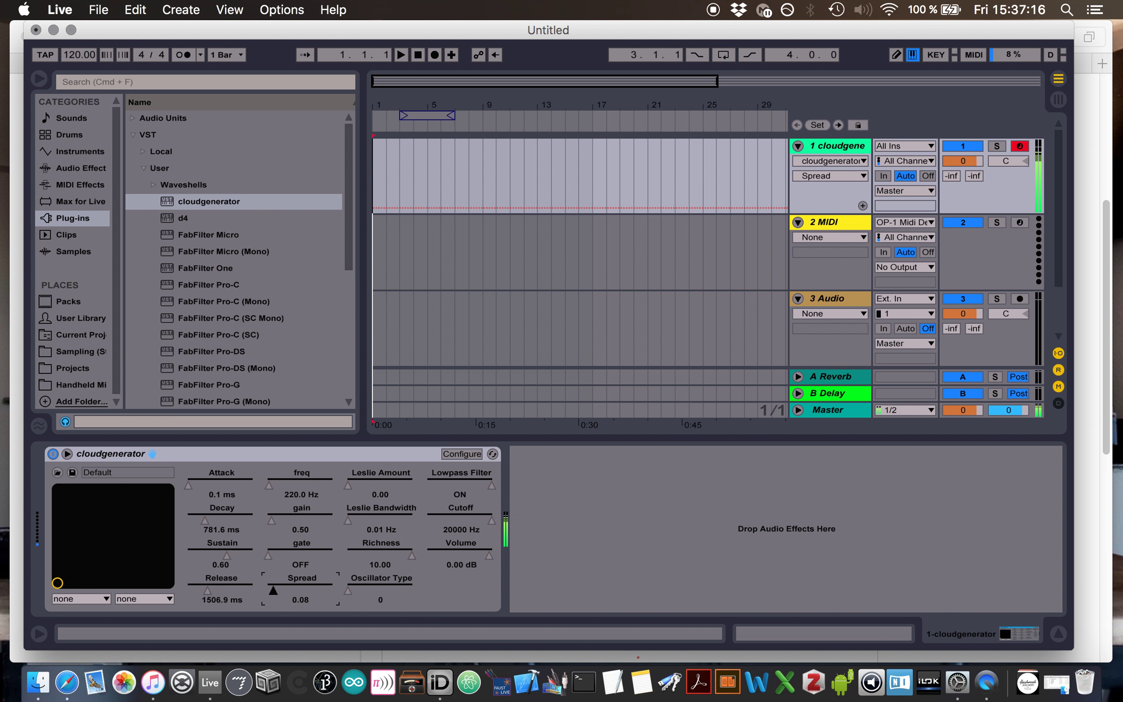
Set the Cutoff to 9599 Hz and leave the Lowpass Filter switched on
left_click(461, 494)
left_click(459, 520)
left_click_drag(458, 521, 459, 537)
left_click(461, 494)
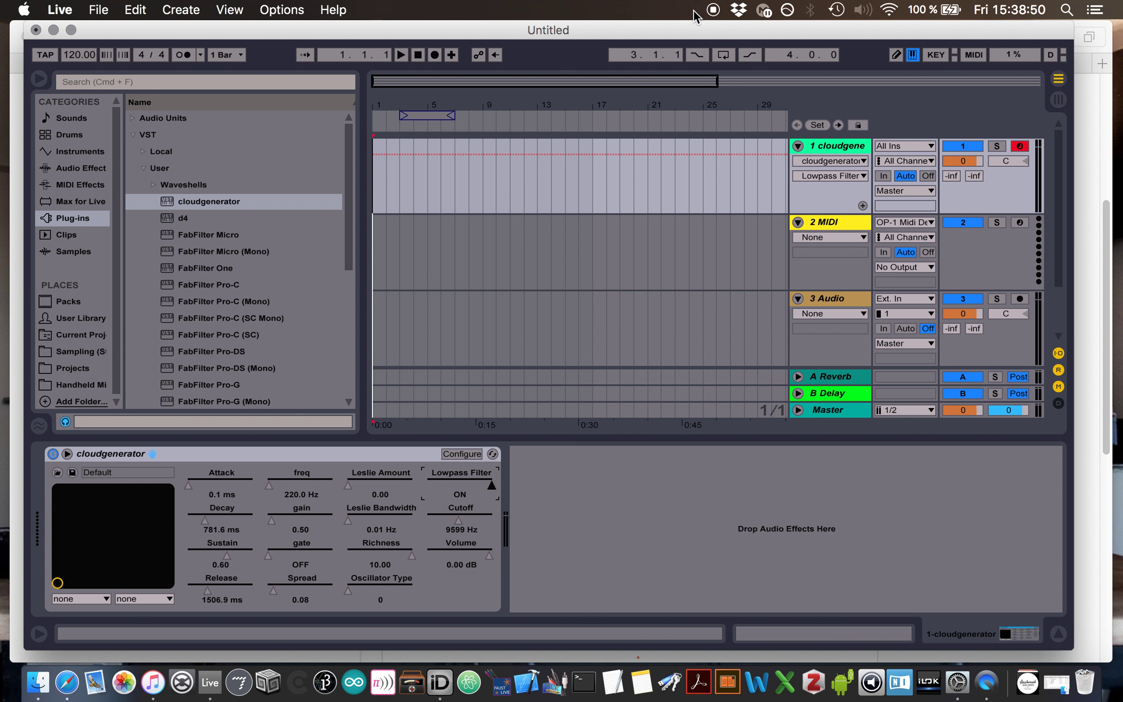
left_click(711, 12)
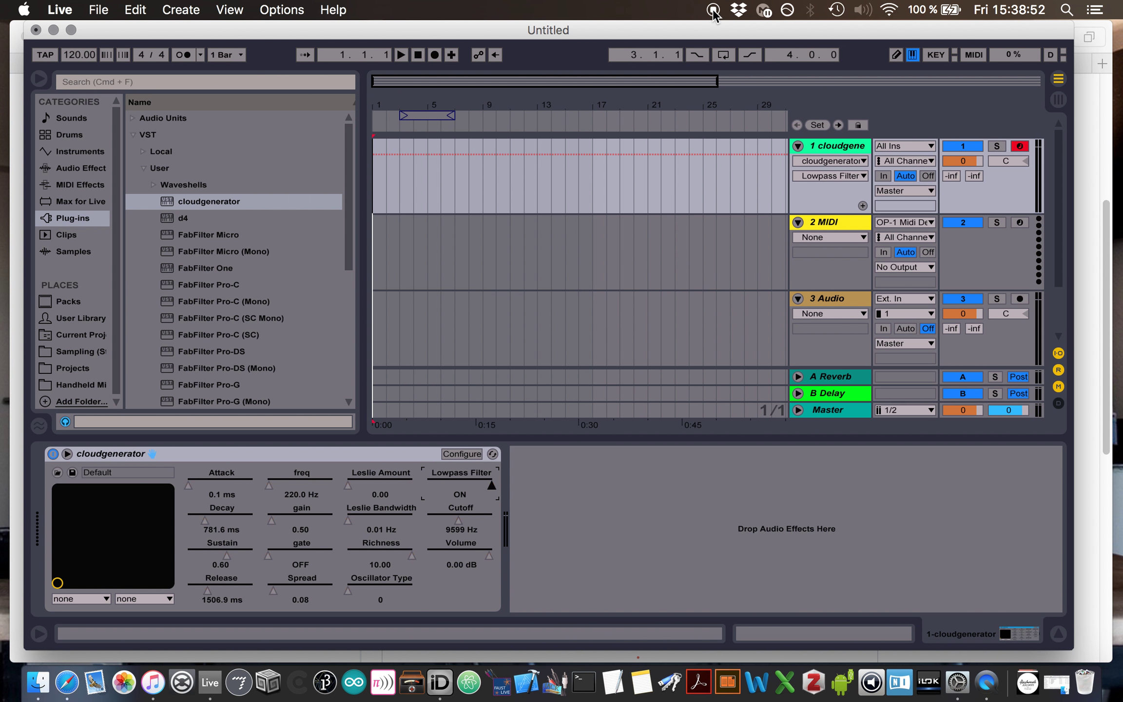